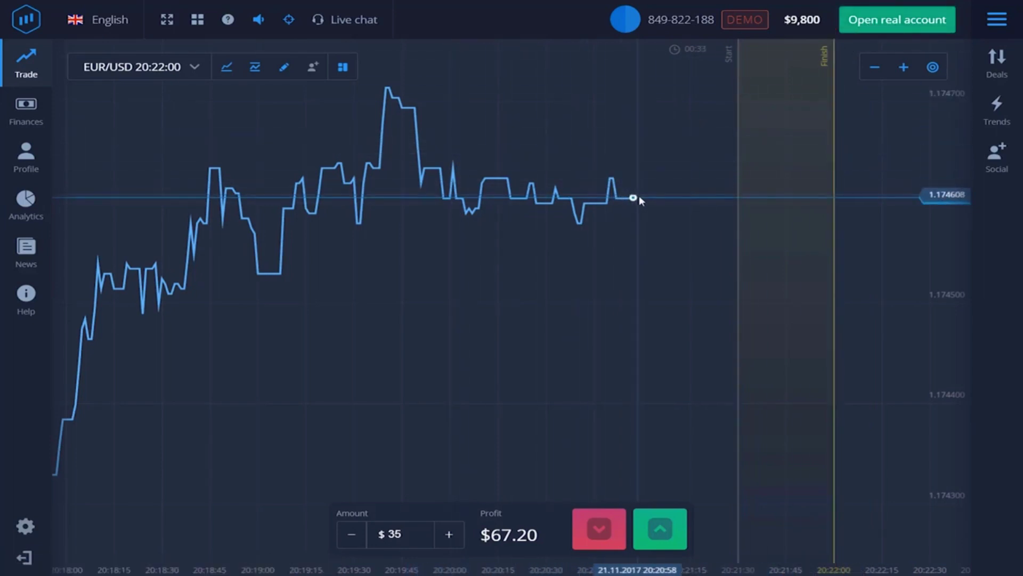
scroll(704, 219, up, 3)
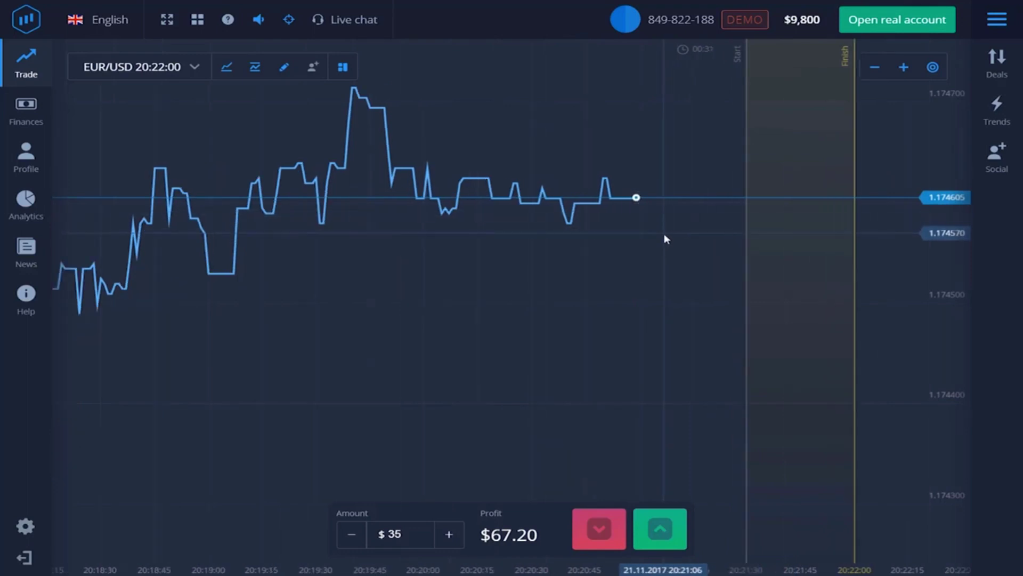
scroll(665, 238, up, 2)
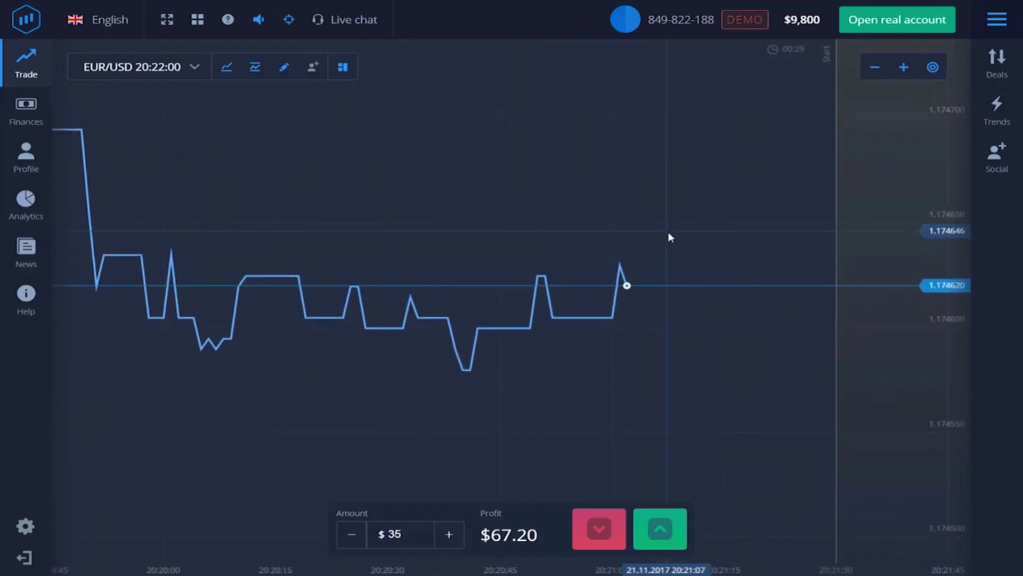
scroll(669, 237, up, 2)
scroll(669, 237, down, 1)
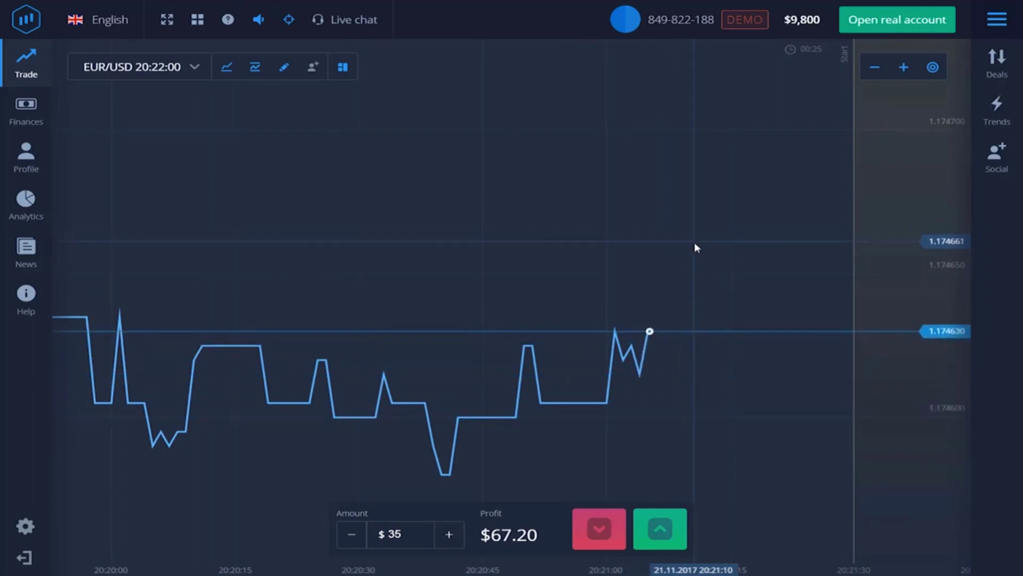
scroll(694, 242, down, 1)
scroll(695, 247, down, 1)
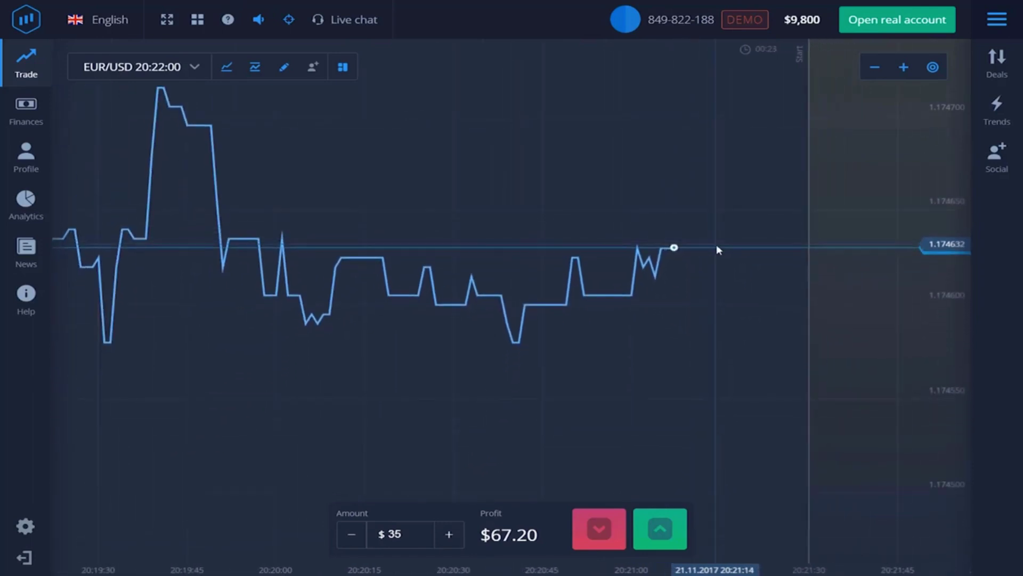
scroll(716, 248, down, 2)
scroll(717, 267, down, 1)
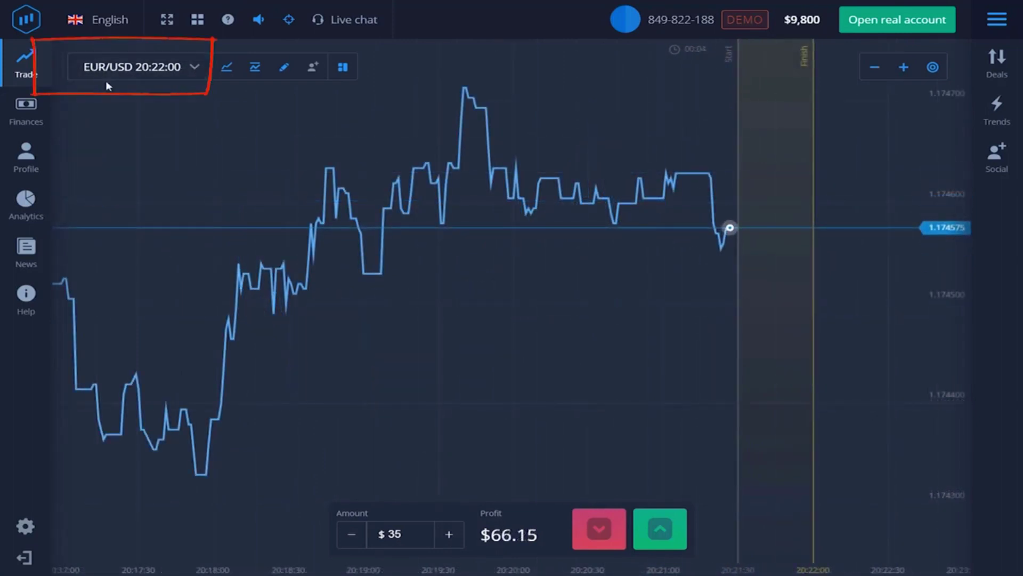
Step: Browse the long and short asset lists, then select Brent Oil instead of EUR/USD
click(193, 74)
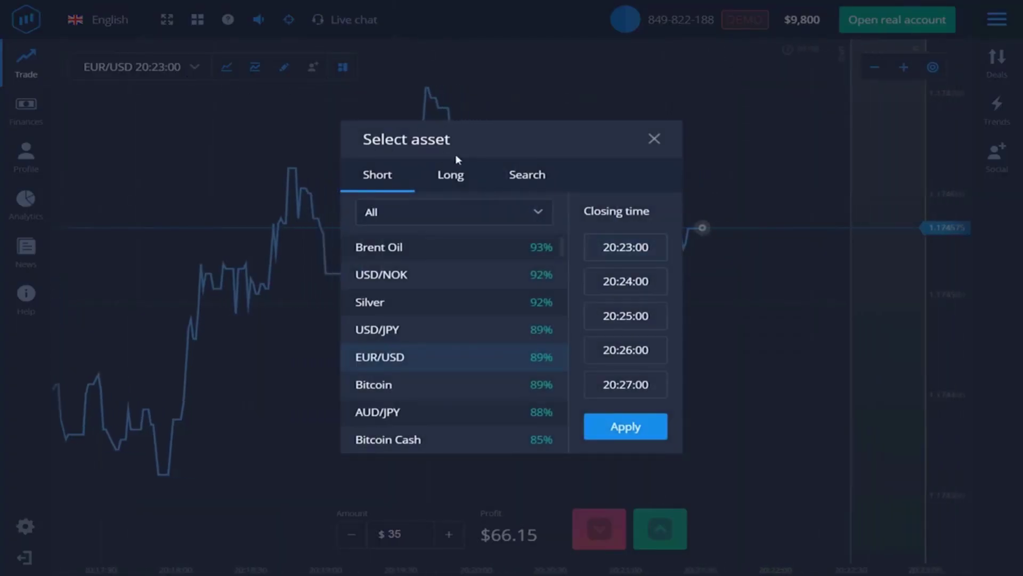
click(451, 174)
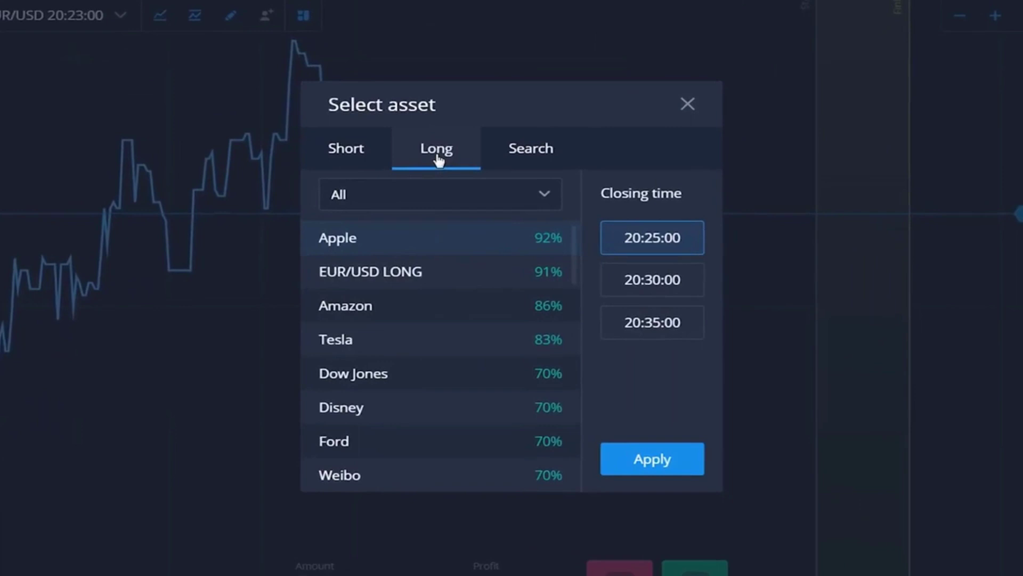
click(308, 117)
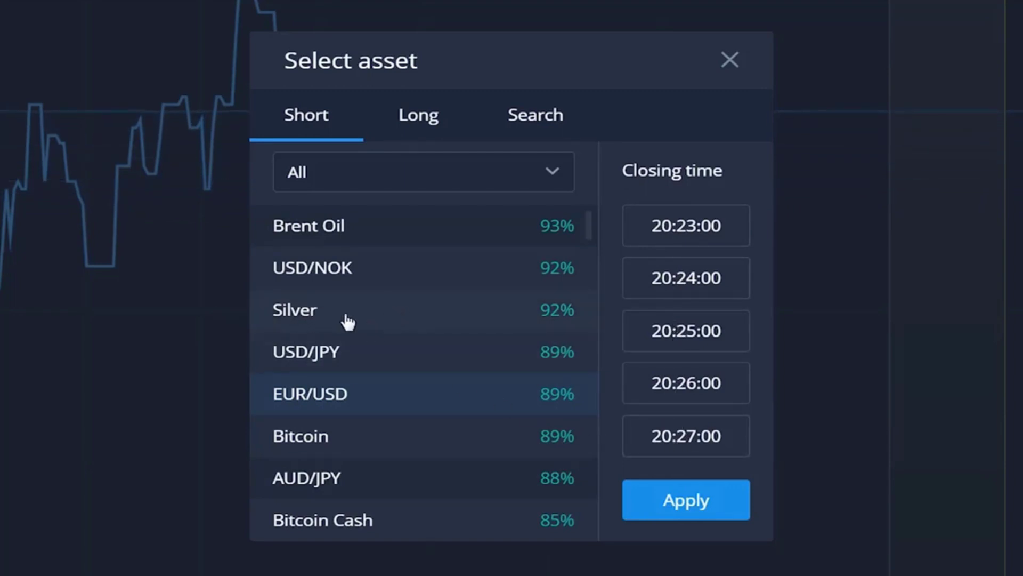
scroll(359, 394, down, 1)
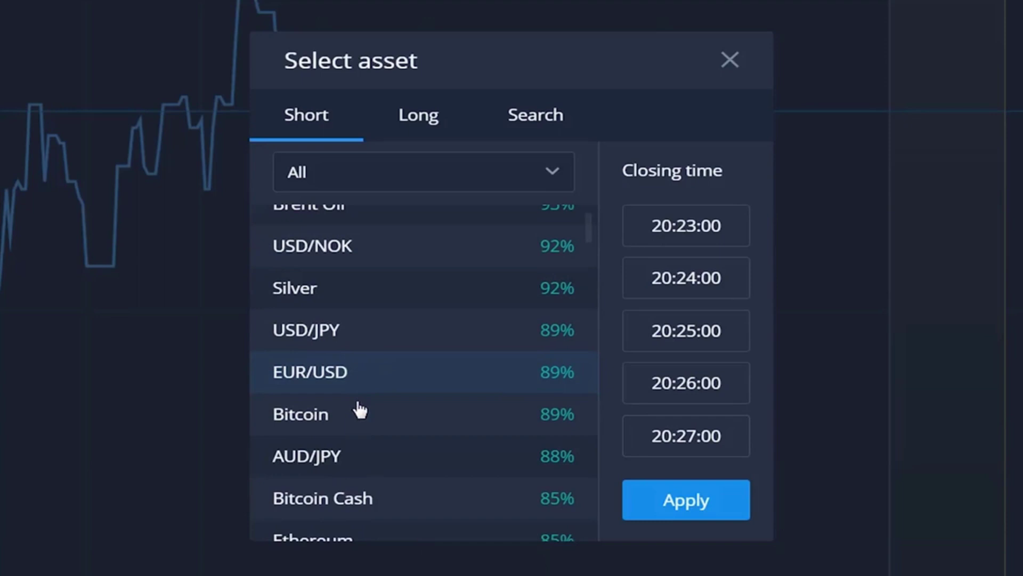
scroll(374, 422, down, 1)
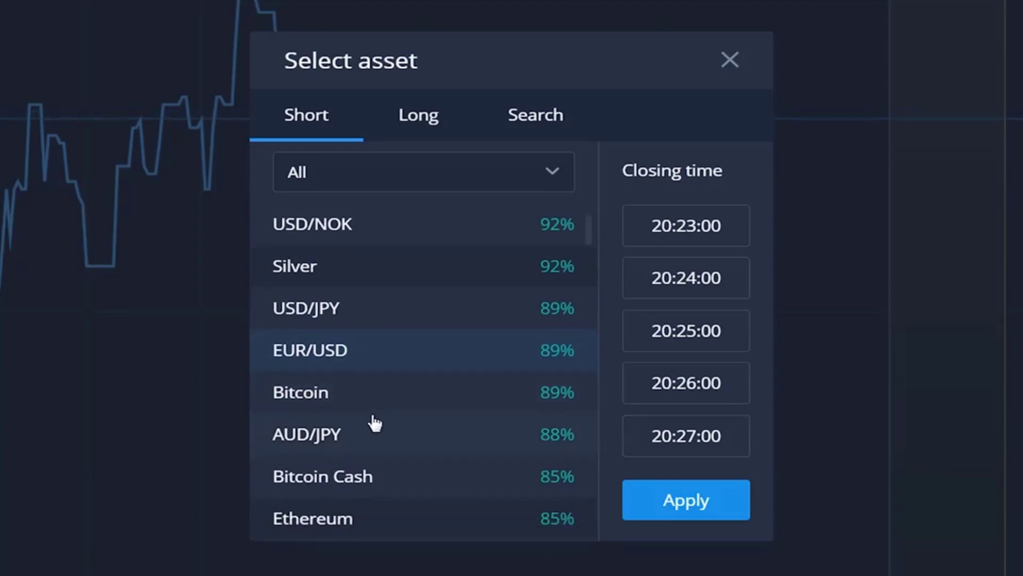
scroll(374, 422, down, 1)
scroll(376, 421, down, 1)
scroll(380, 424, down, 2)
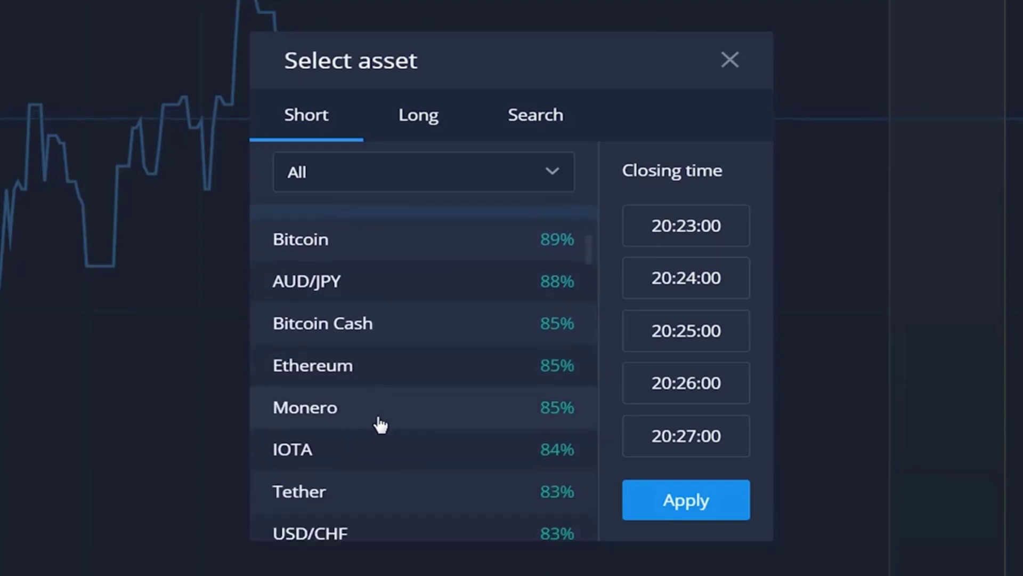
scroll(380, 423, down, 1)
scroll(381, 424, down, 1)
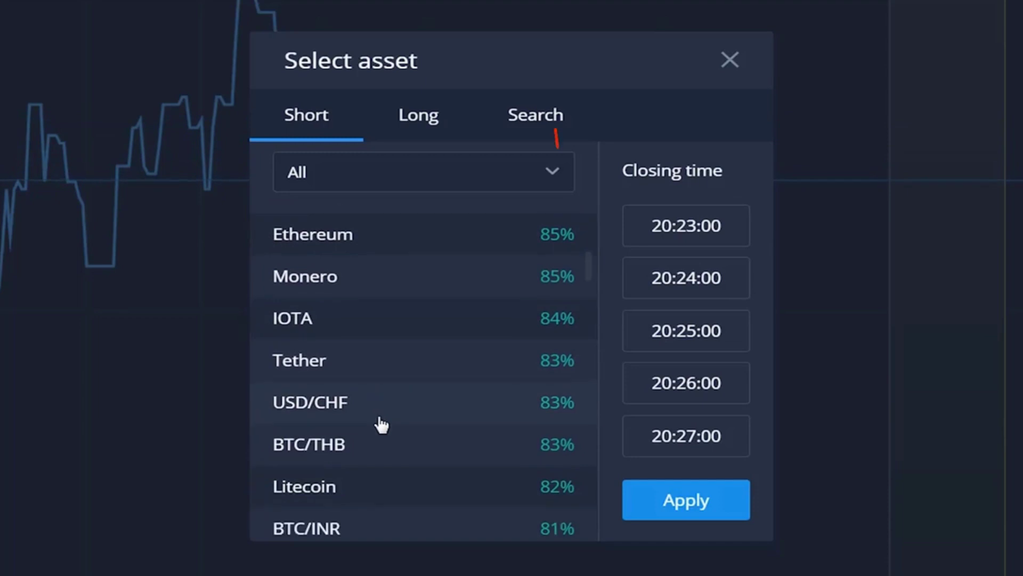
scroll(381, 423, down, 2)
scroll(376, 447, down, 1)
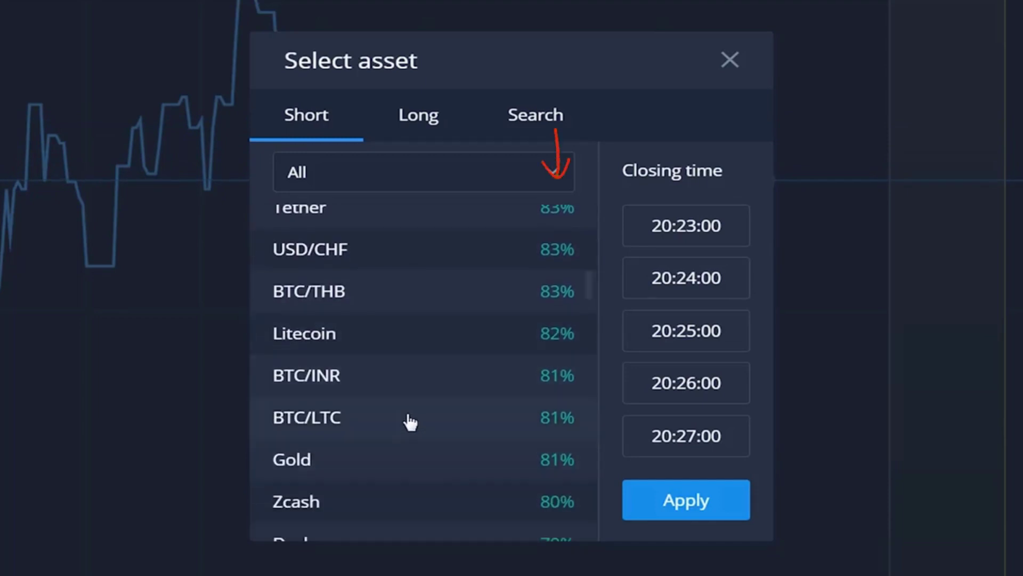
scroll(412, 420, up, 2)
scroll(416, 408, up, 2)
scroll(419, 399, up, 3)
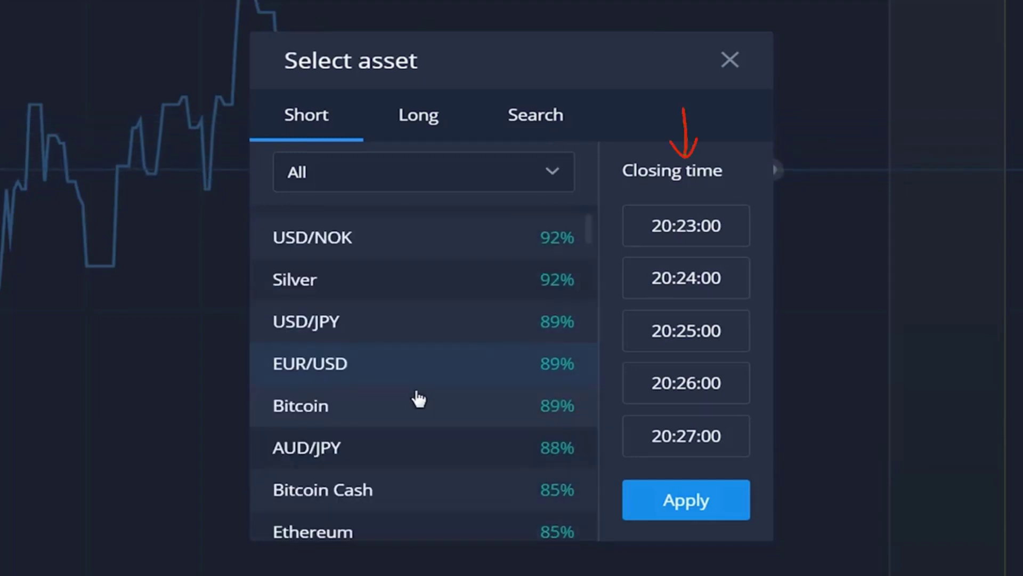
scroll(385, 269, up, 1)
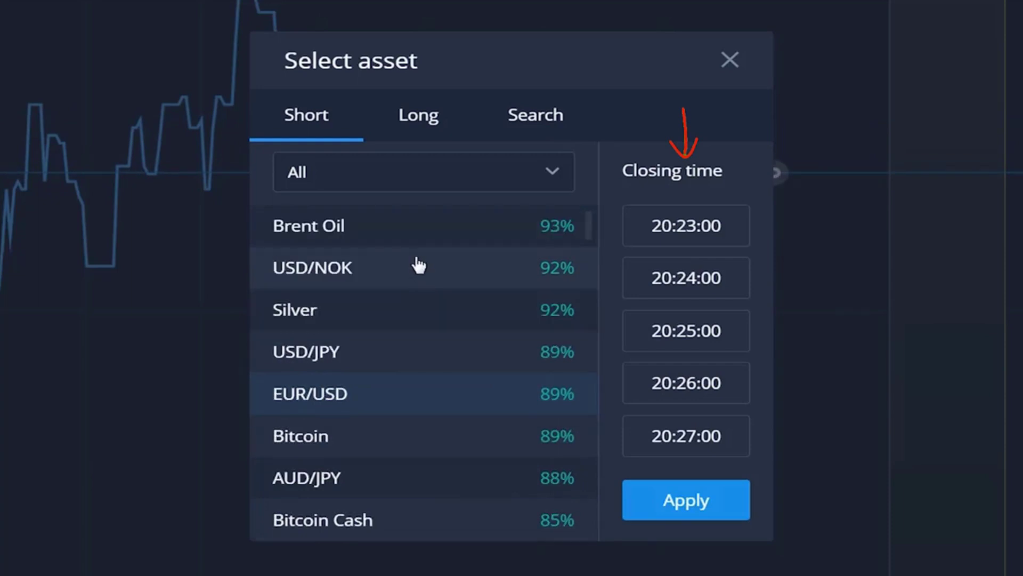
click(368, 231)
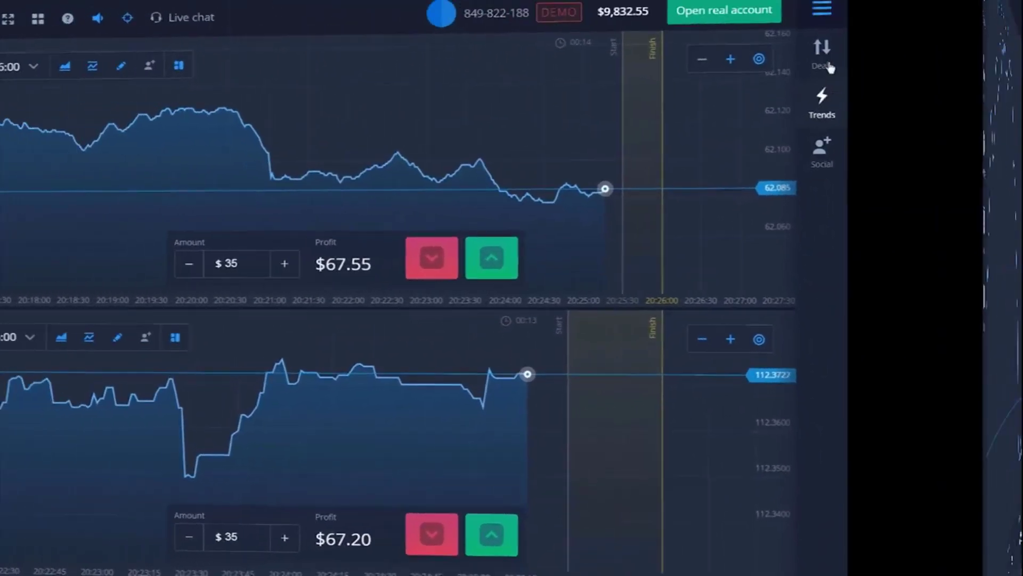
Step: Open the Deals history and show the chart for the Brent Oil 20:23 Down deal
click(852, 28)
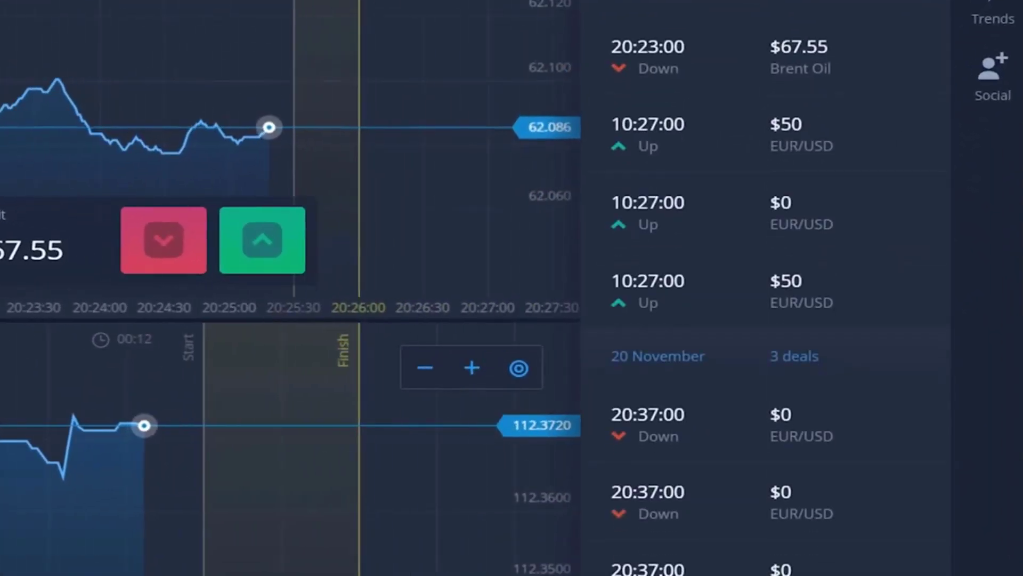
click(806, 46)
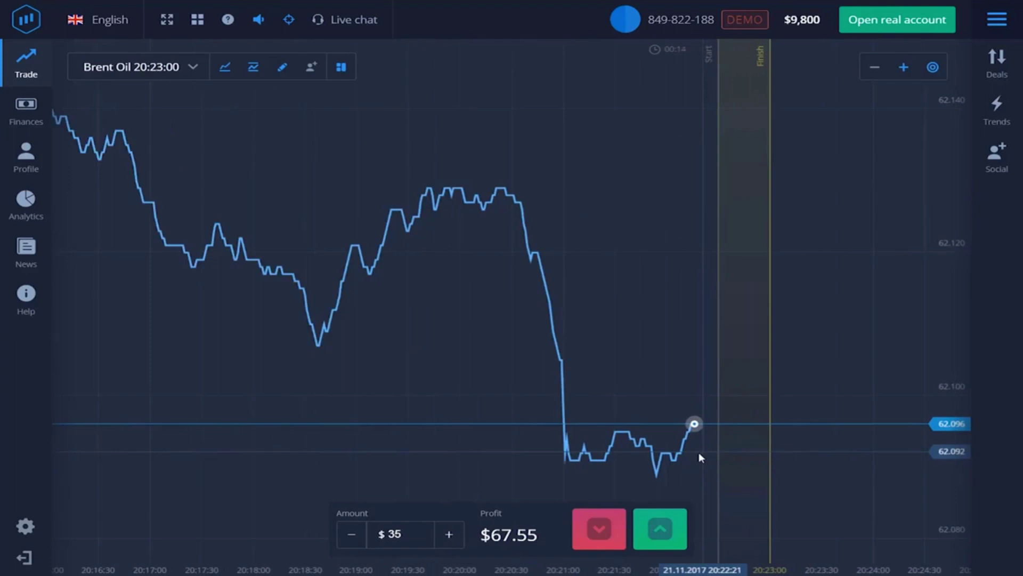
scroll(699, 452, up, 3)
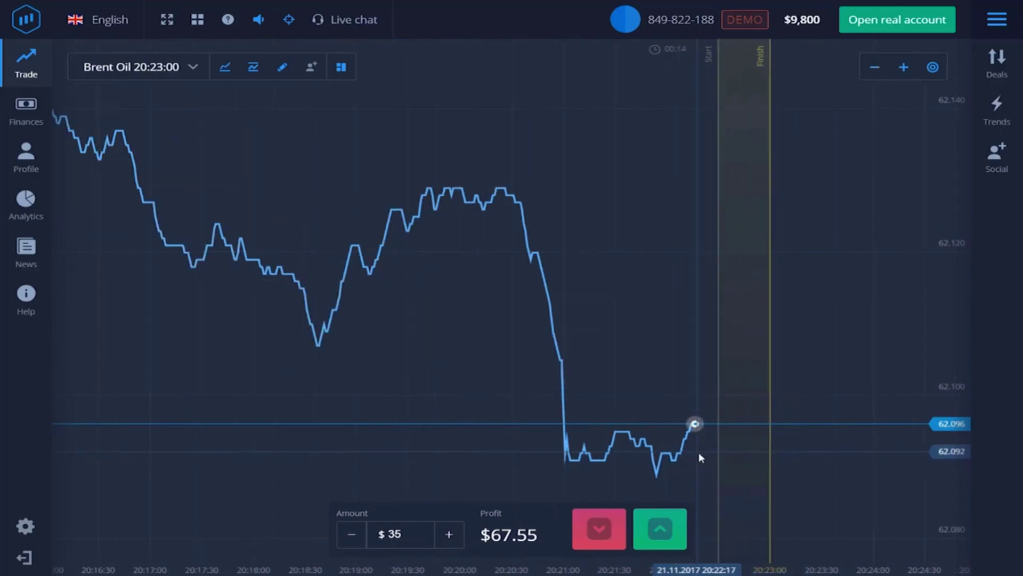
scroll(698, 452, up, 3)
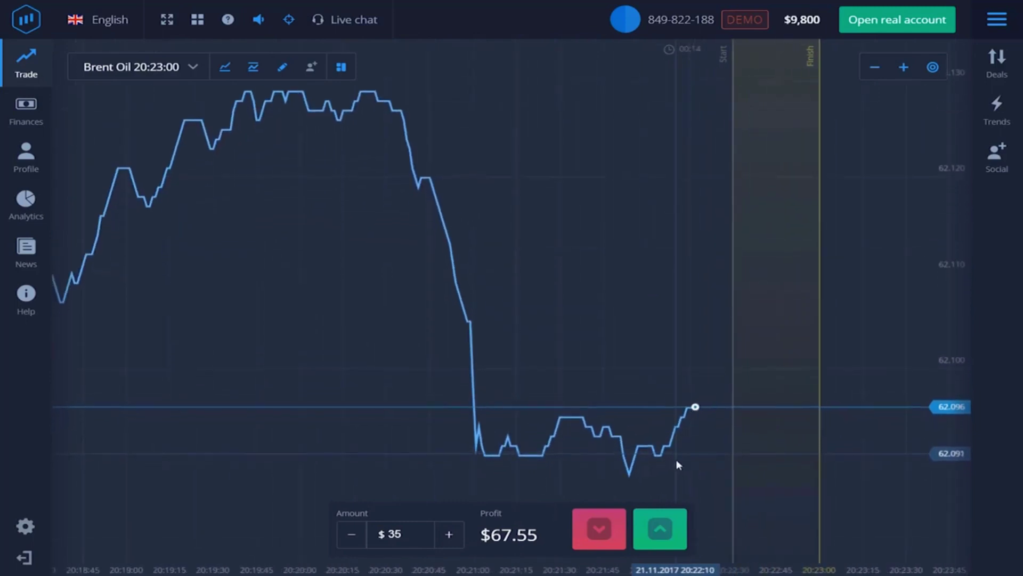
Step: Place a $35 Down trade on Brent Oil
click(611, 529)
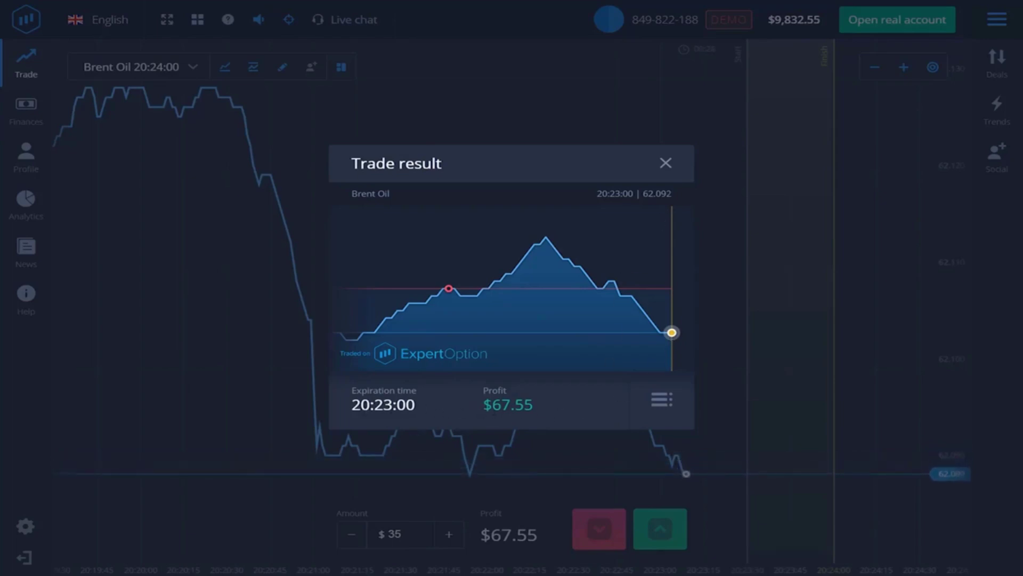
click(667, 166)
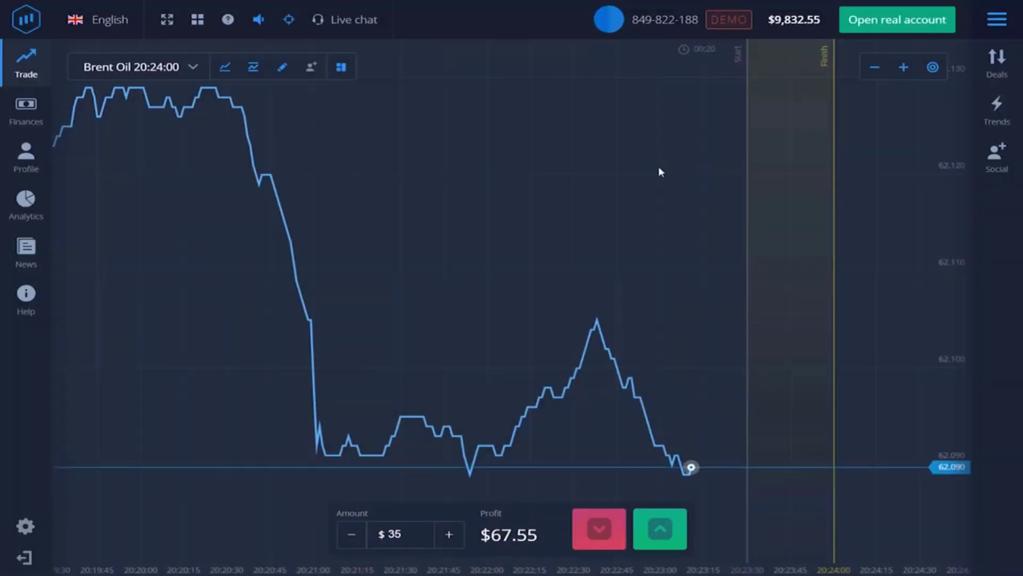
click(25, 112)
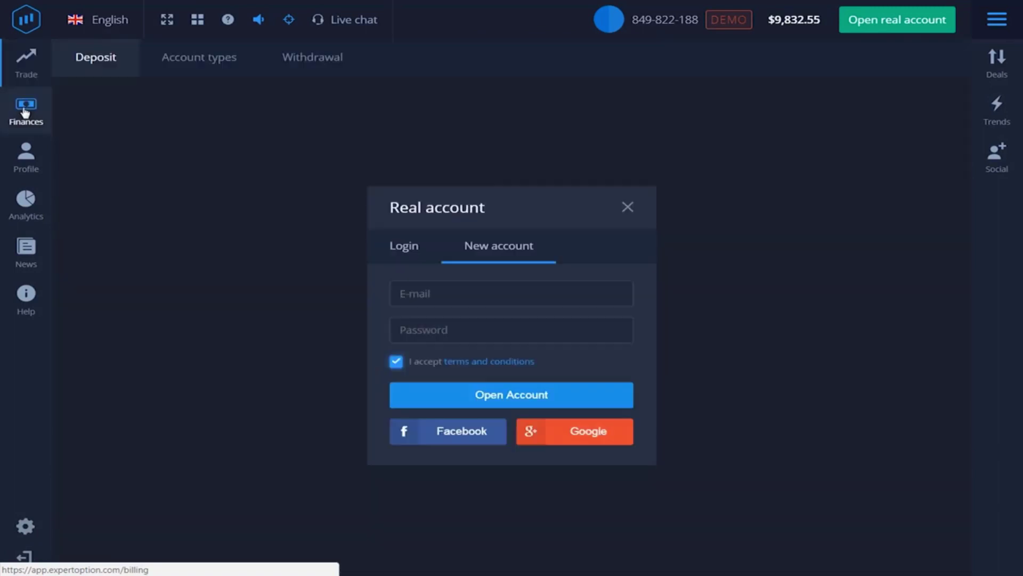
click(408, 255)
click(486, 255)
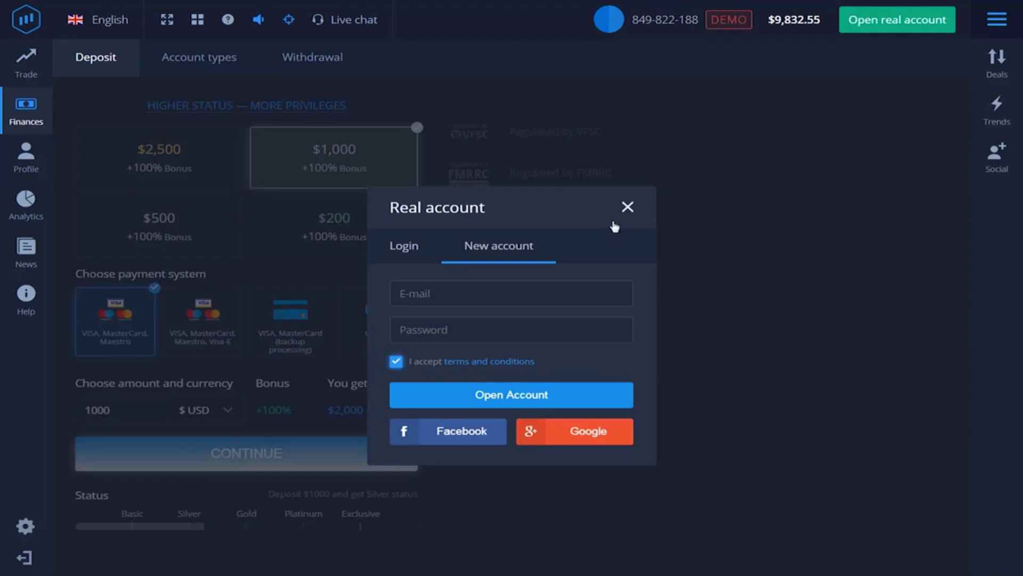
click(628, 207)
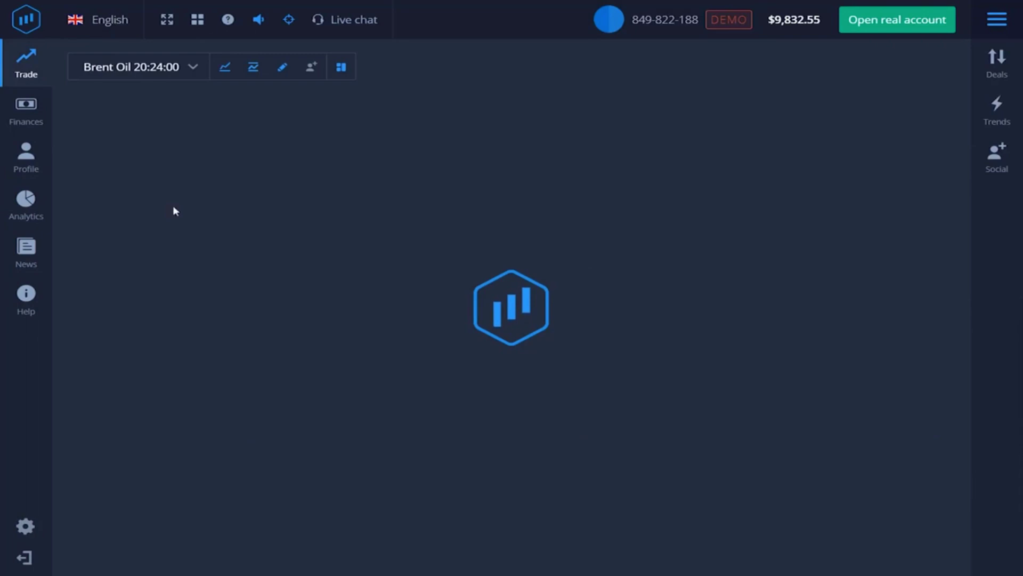
click(26, 157)
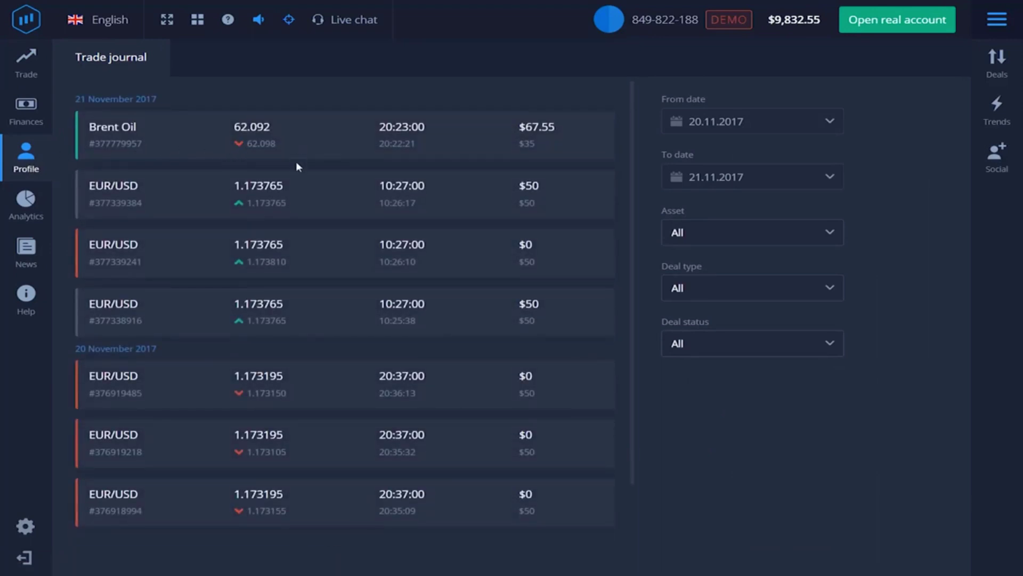
click(266, 255)
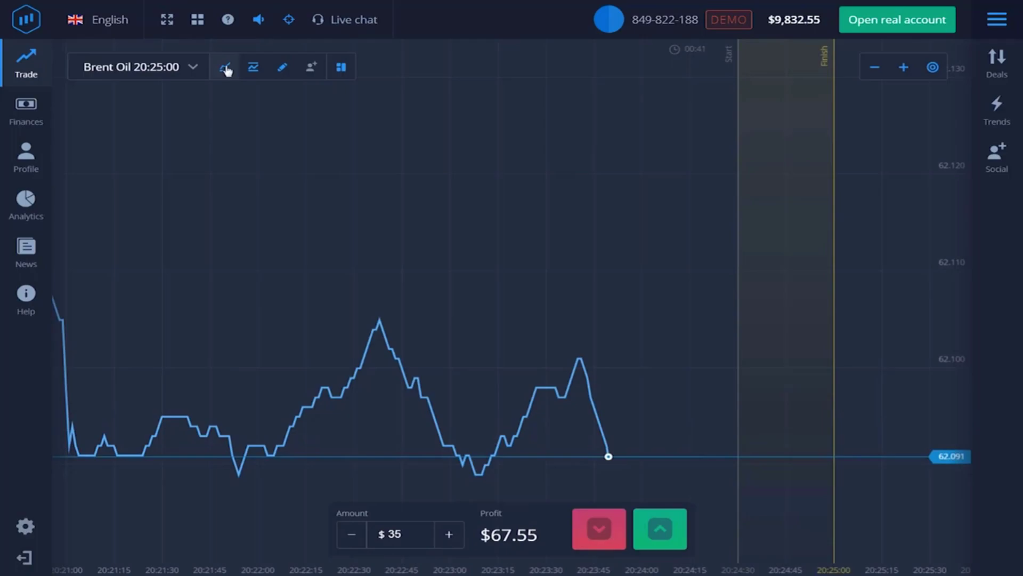
Step: Switch the Brent Oil chart style to Bars
click(228, 73)
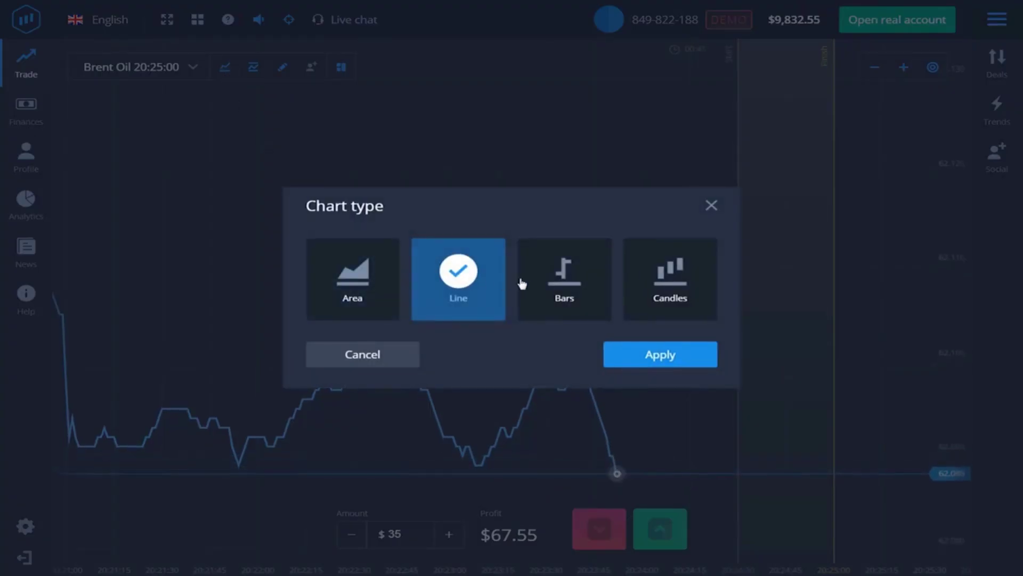
click(584, 287)
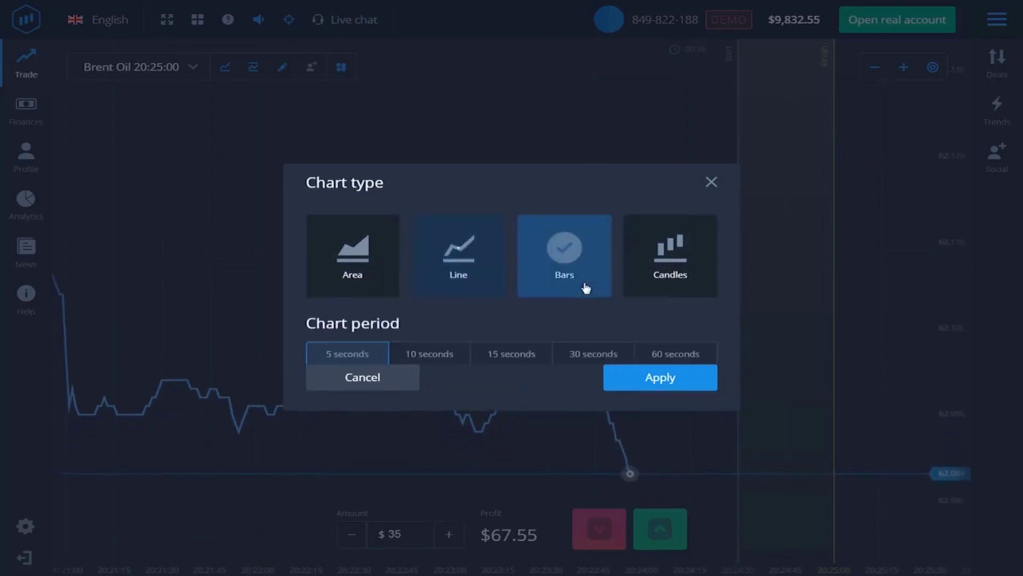
click(657, 387)
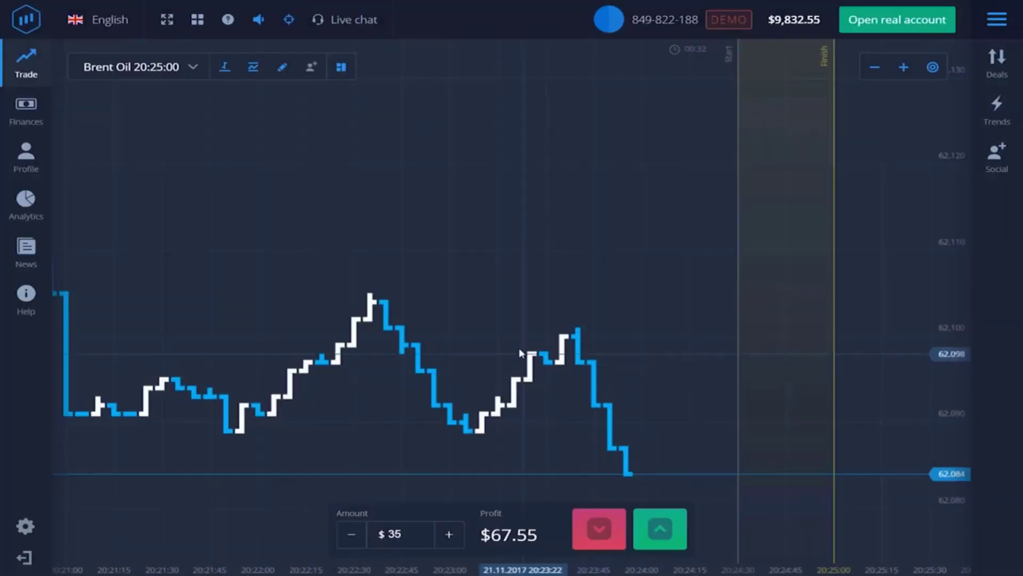
scroll(679, 350, down, 3)
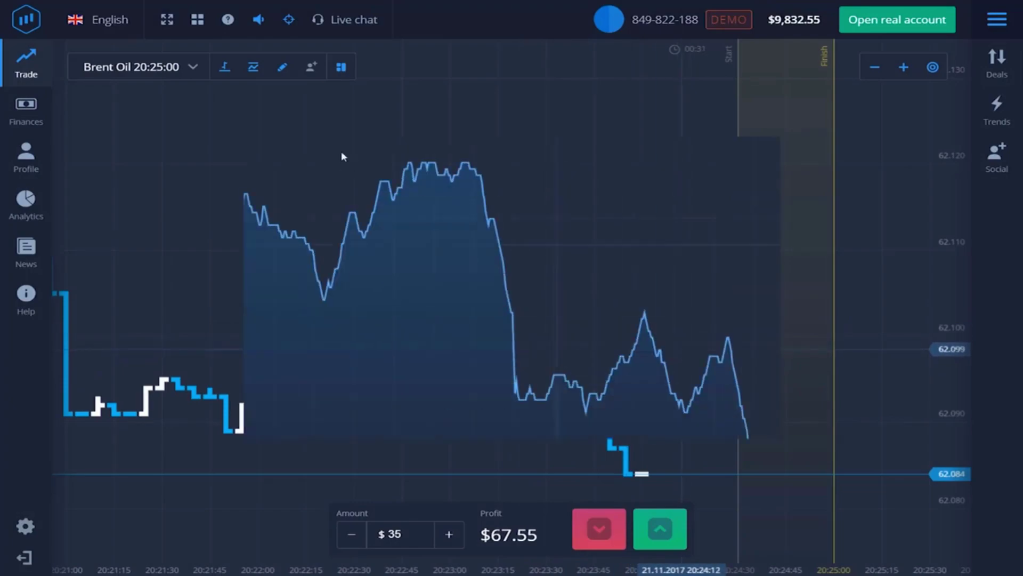
Step: Add a green Moving average indicator, then show the list of chart drawings
click(254, 68)
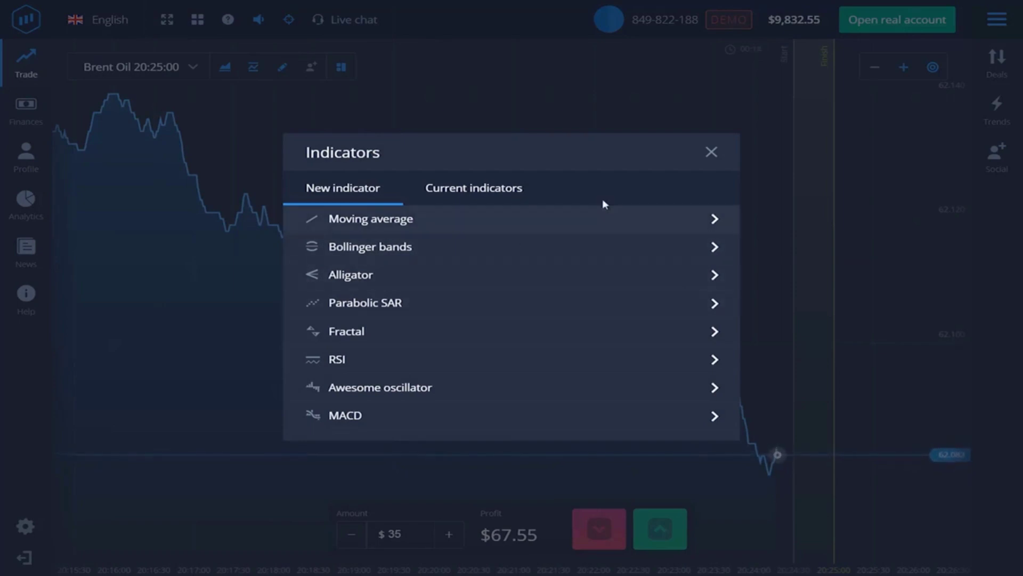
click(379, 231)
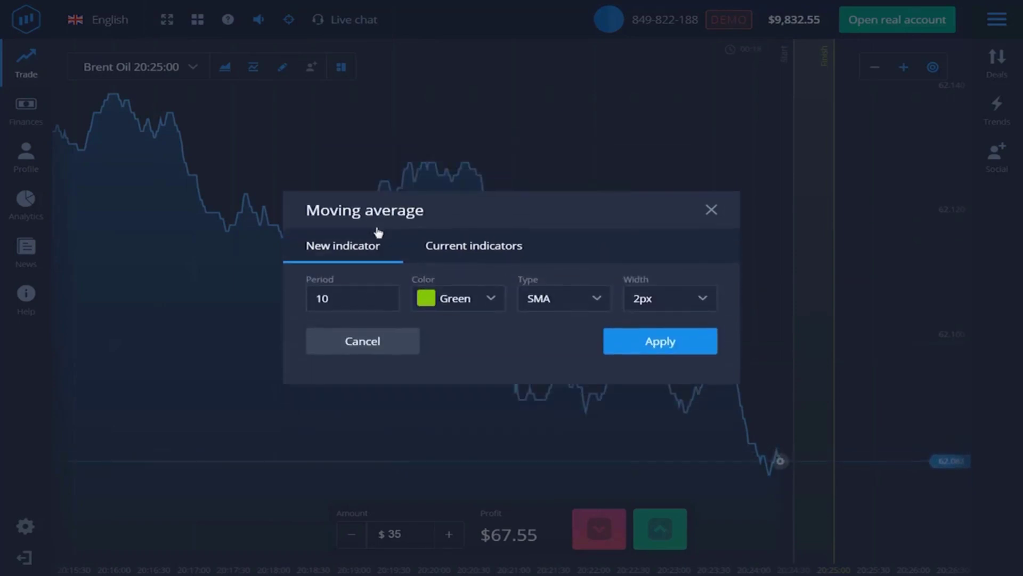
click(663, 348)
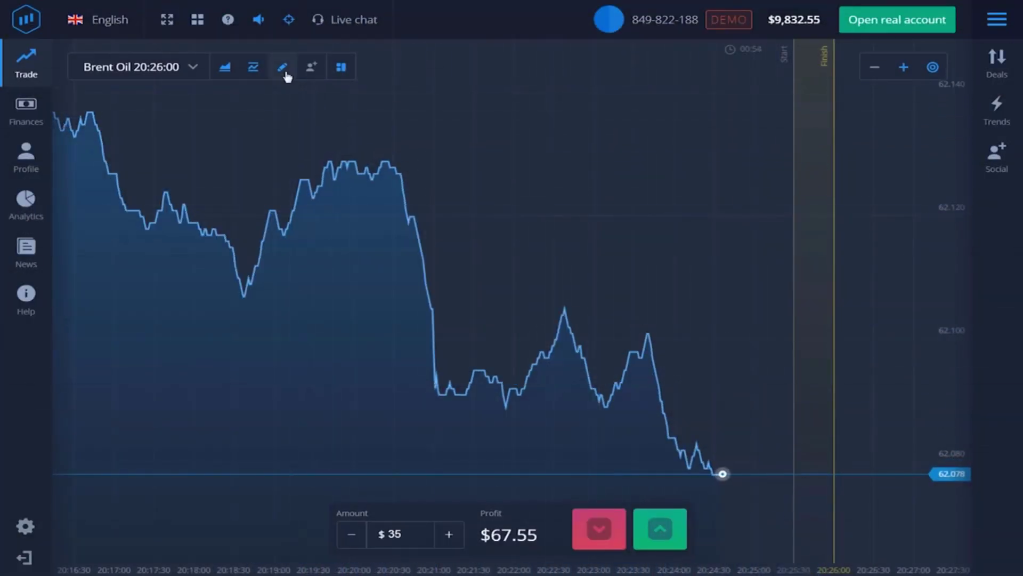
click(283, 67)
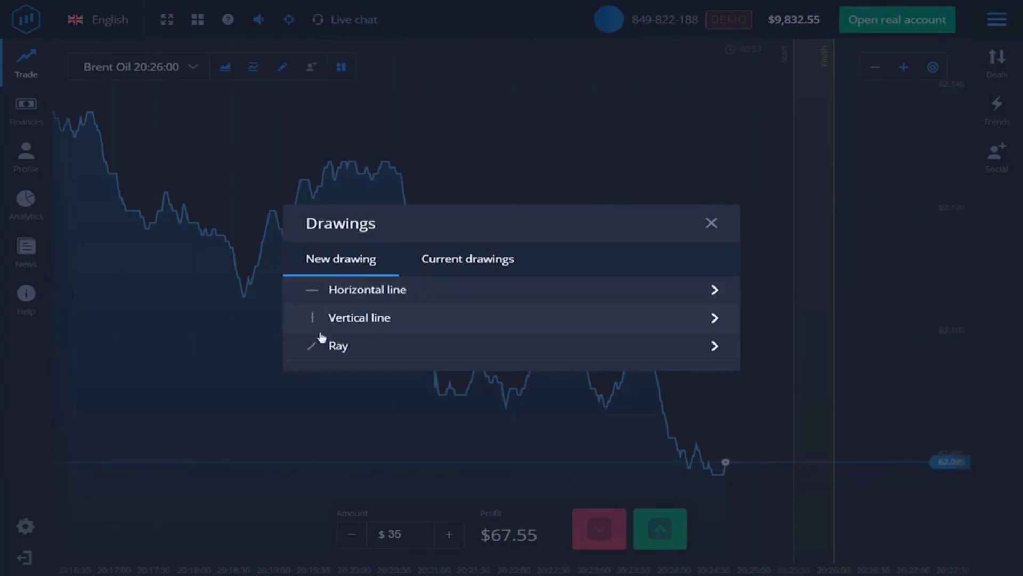
Step: Close Drawings, choose the horizontal split layout, and show USD/JPY in the lower chart
click(712, 224)
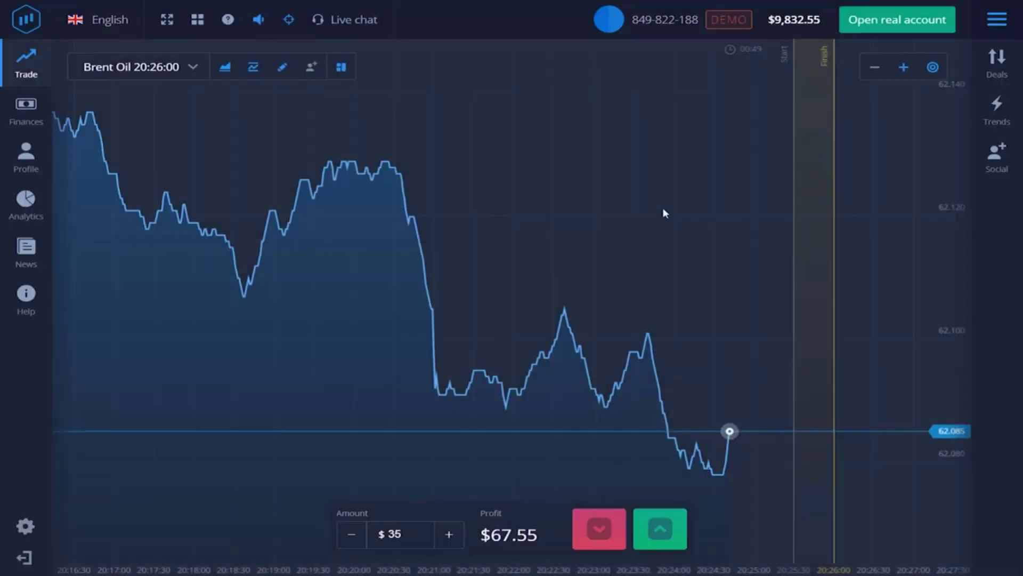
click(341, 69)
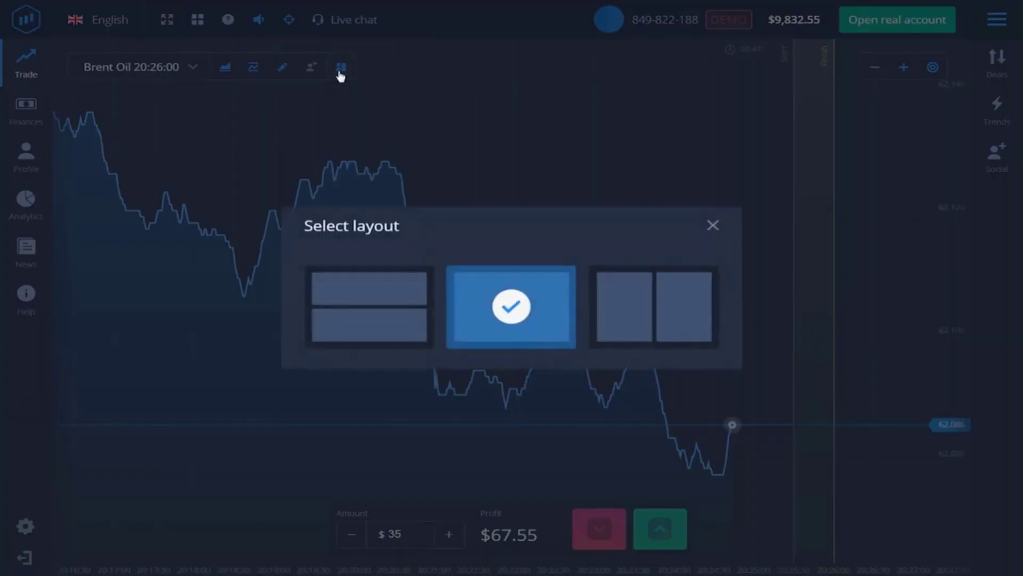
click(373, 295)
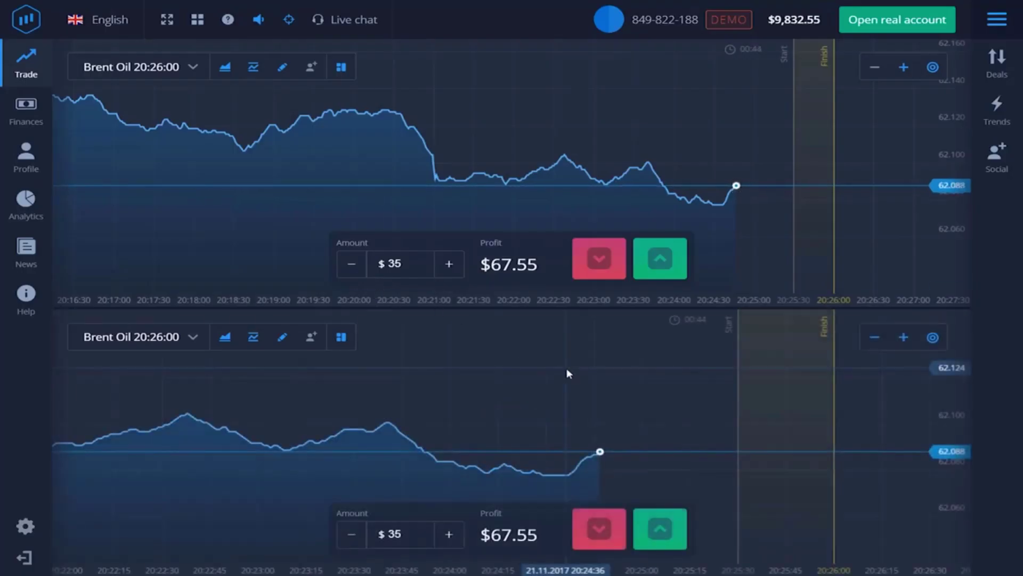
click(193, 337)
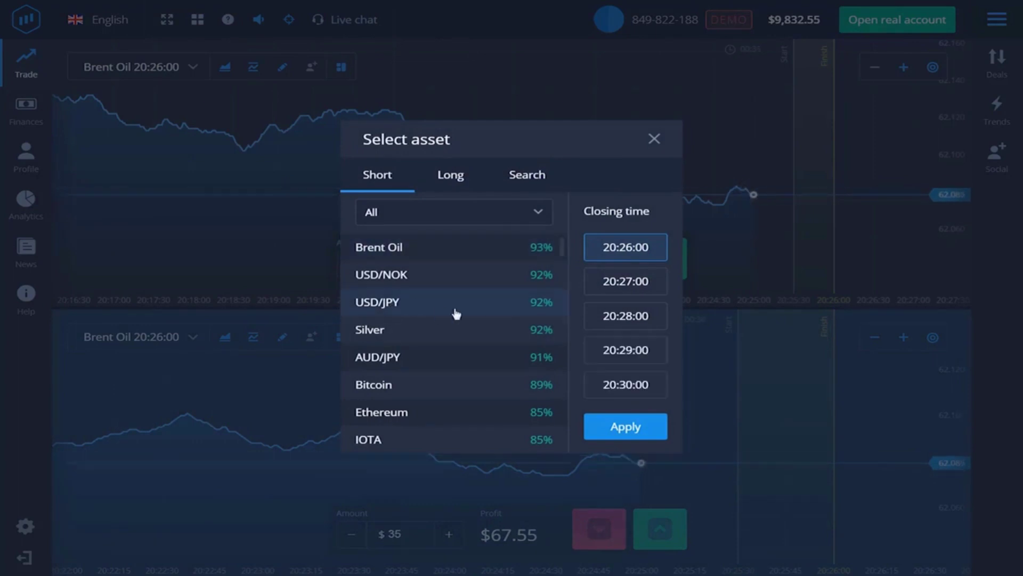
click(626, 427)
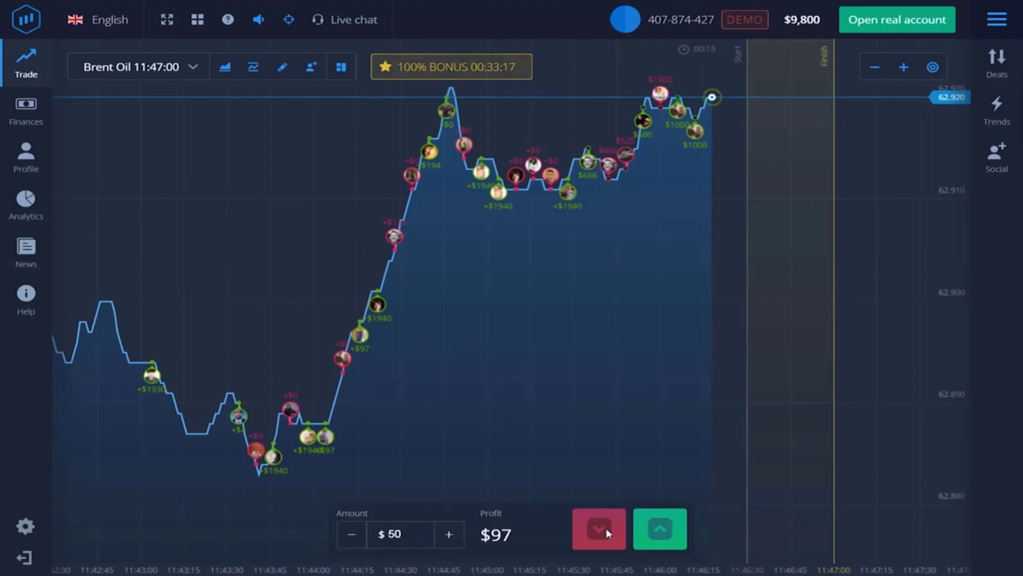
Step: Place a $50 Down trade on Brent Oil
click(606, 528)
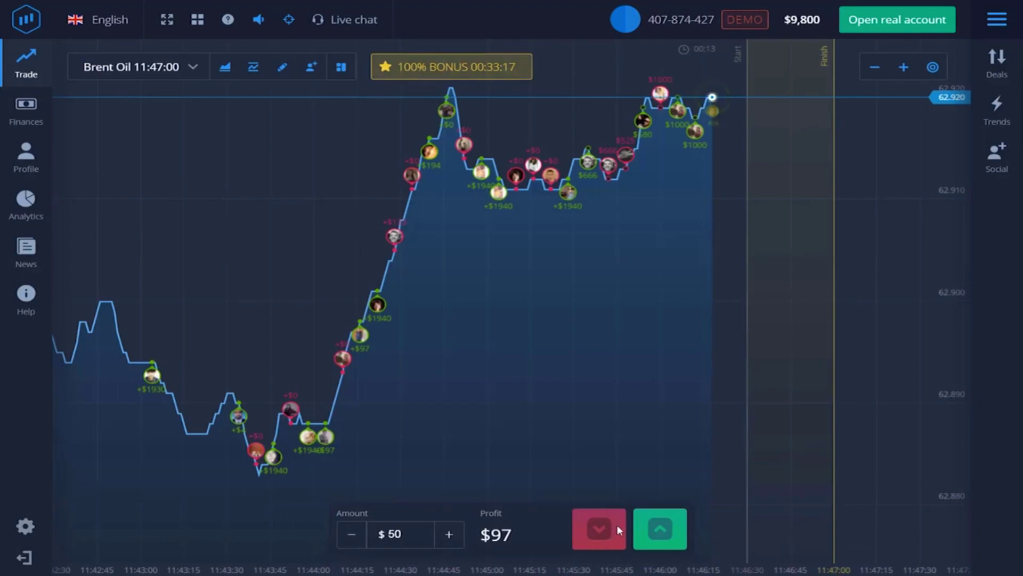